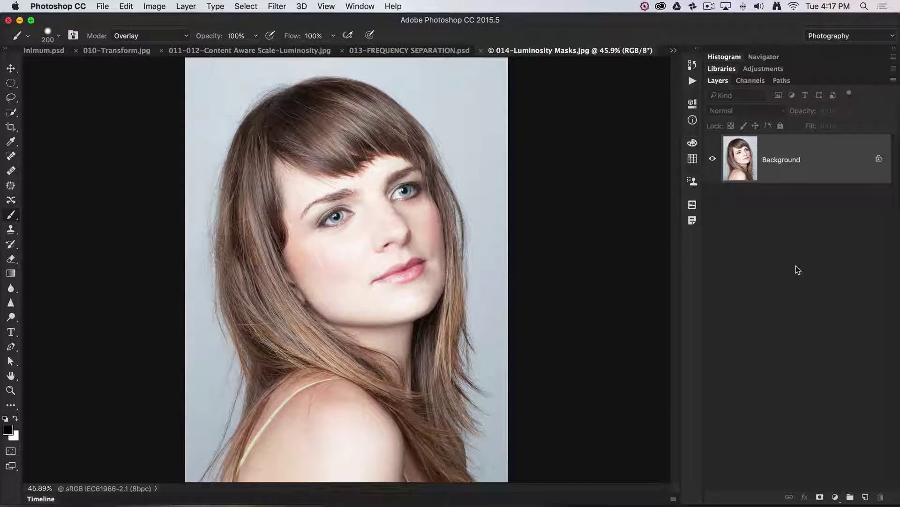
Step: Load the RGB channel's luminosity as a selection from the Channels panel, then go back to Layers
drag(784, 137, 754, 83)
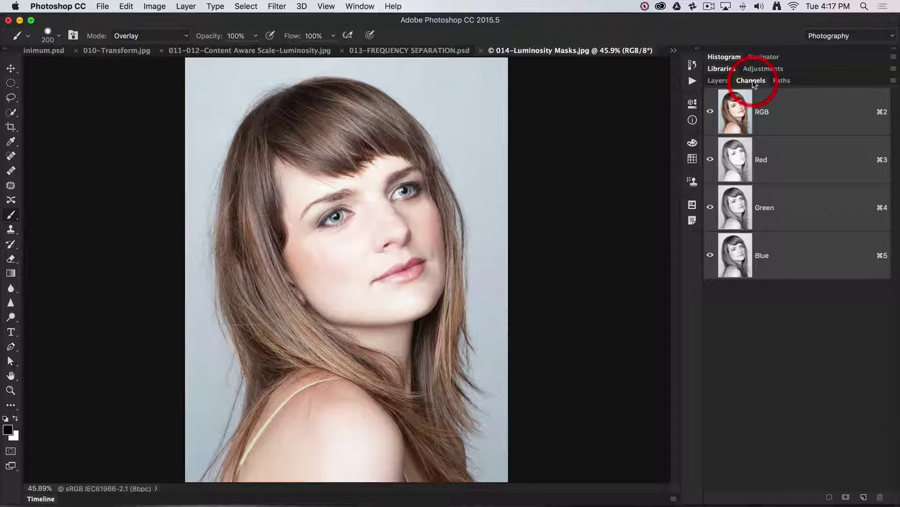
super+click(738, 107)
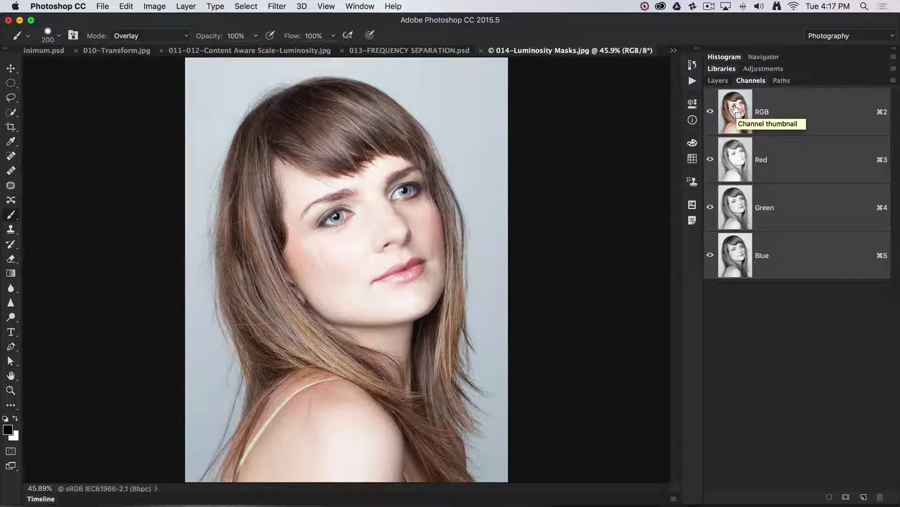
super+click(735, 109)
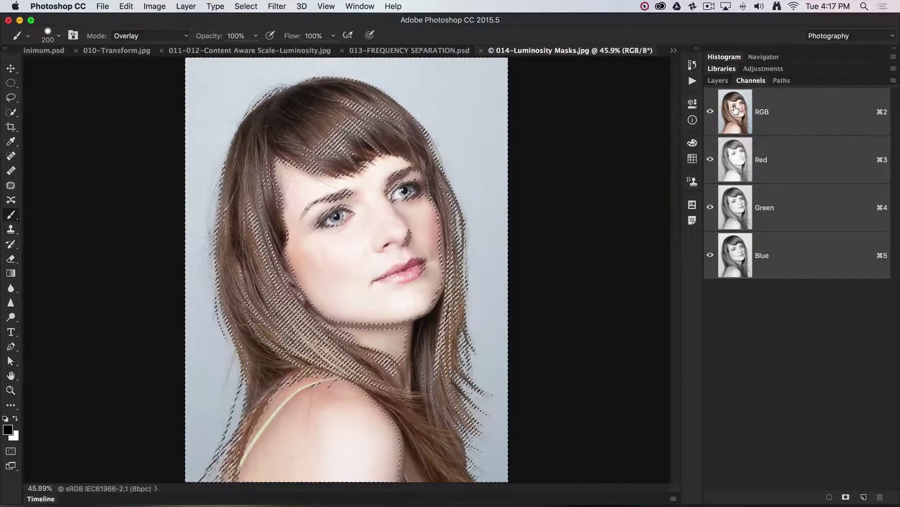
shift+super+click(740, 97)
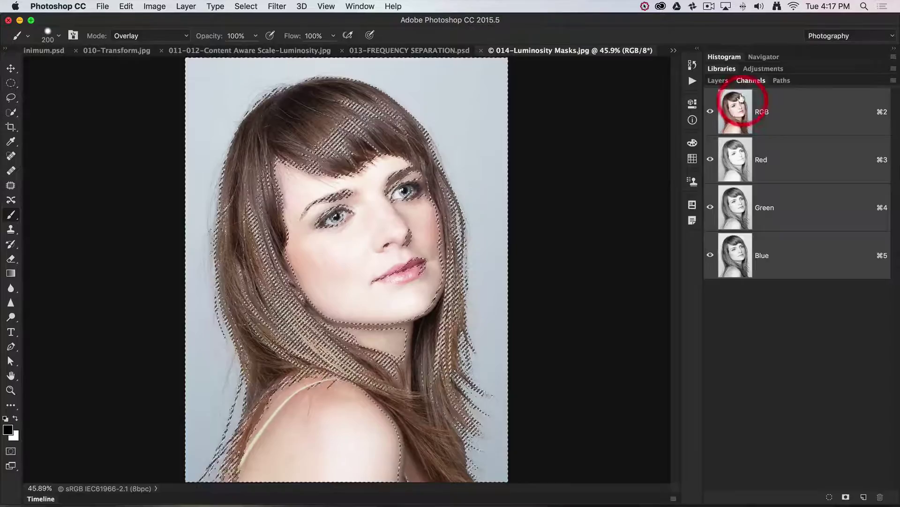
click(718, 81)
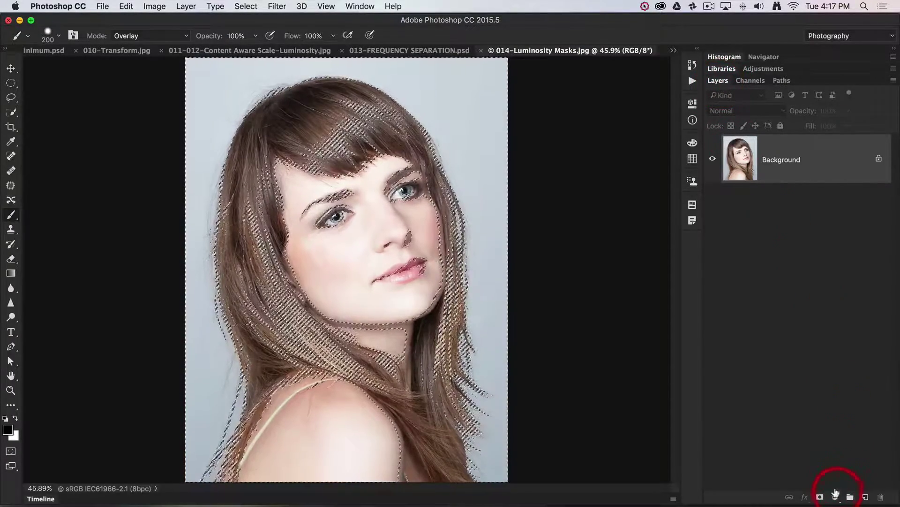
Step: Add a Curves 1 layer masked by the luminosity selection, view its mask on canvas, and close Properties
drag(836, 493, 824, 338)
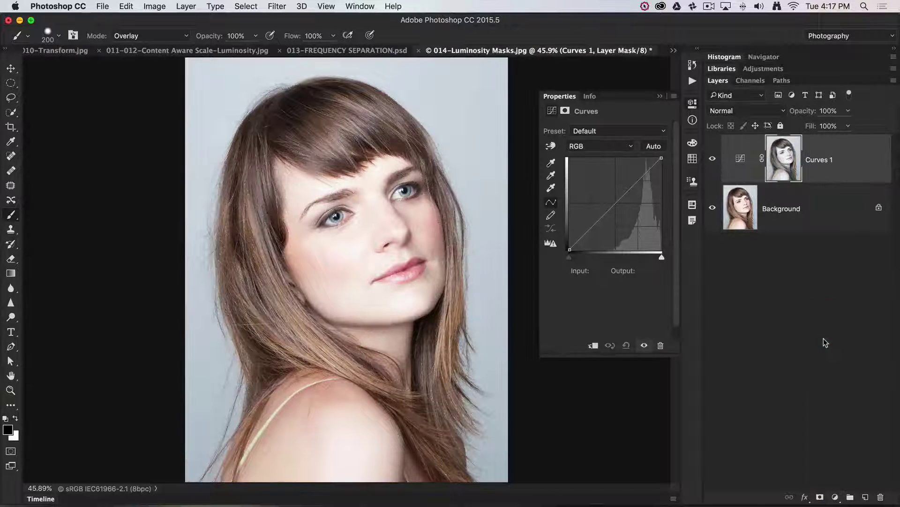
mouse_move(792, 165)
mouse_down()
mouse_move(774, 159)
mouse_move(788, 158)
mouse_up()
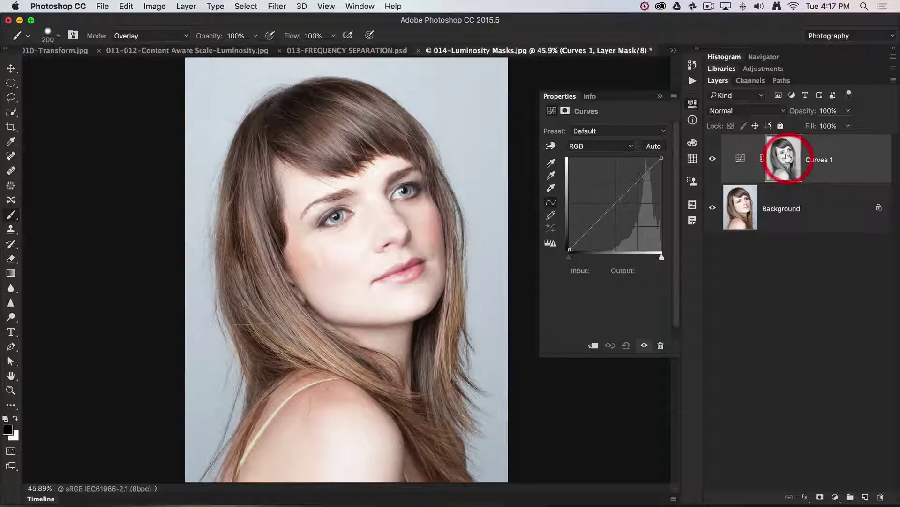
click(787, 157)
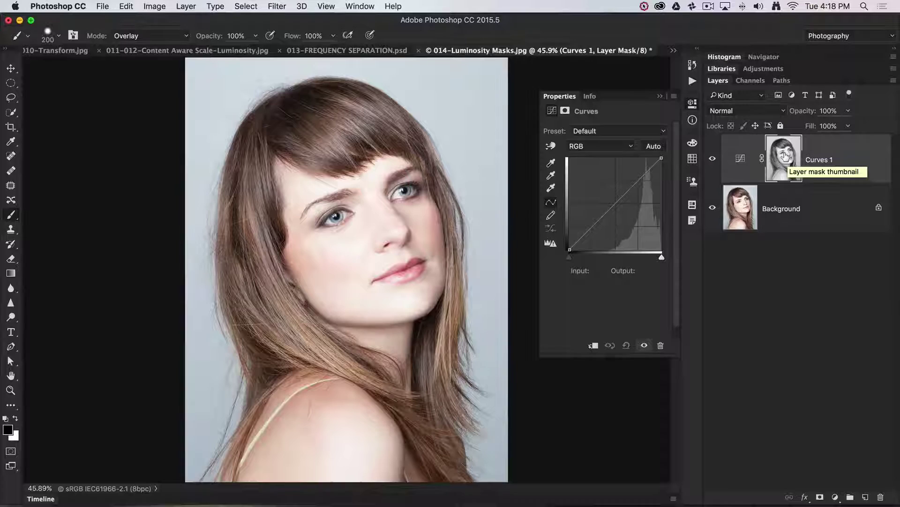
alt+click(784, 157)
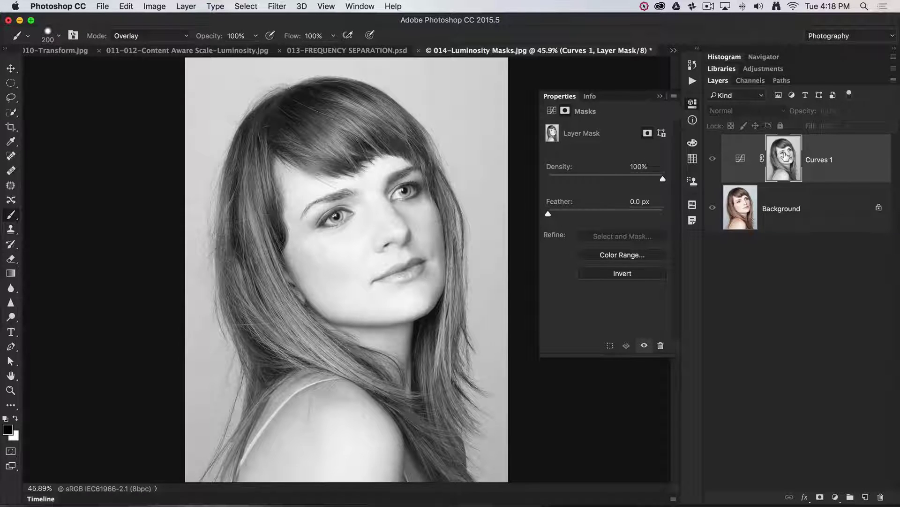
click(663, 98)
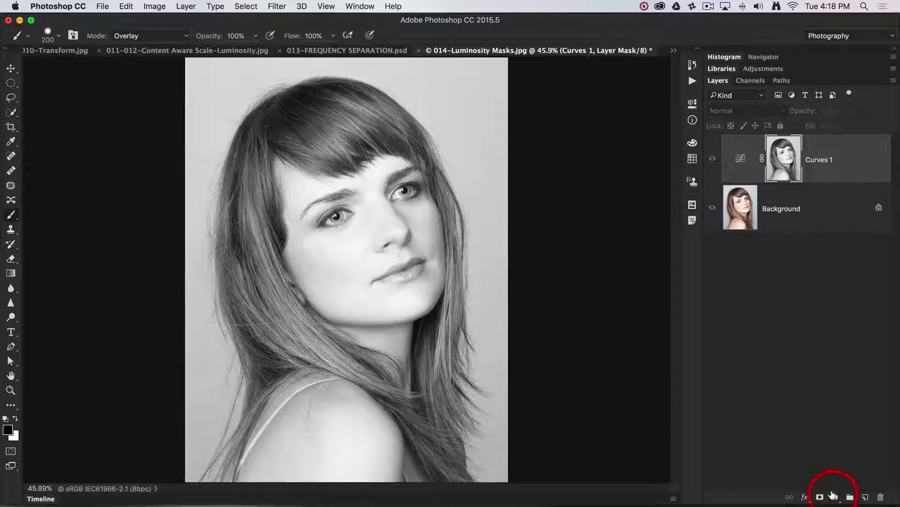
Step: Apply Levels to the Curves 1 mask with black input 61 and white input 212
click(152, 7)
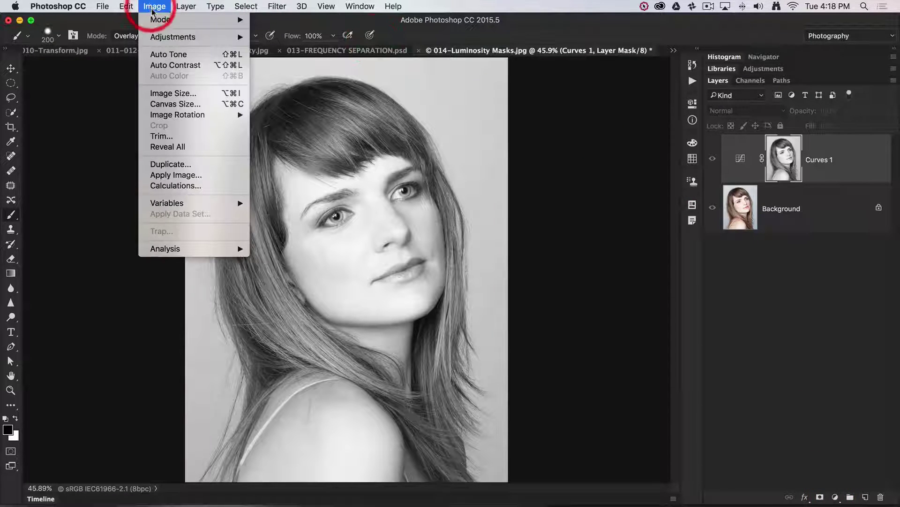
mouse_move(162, 37)
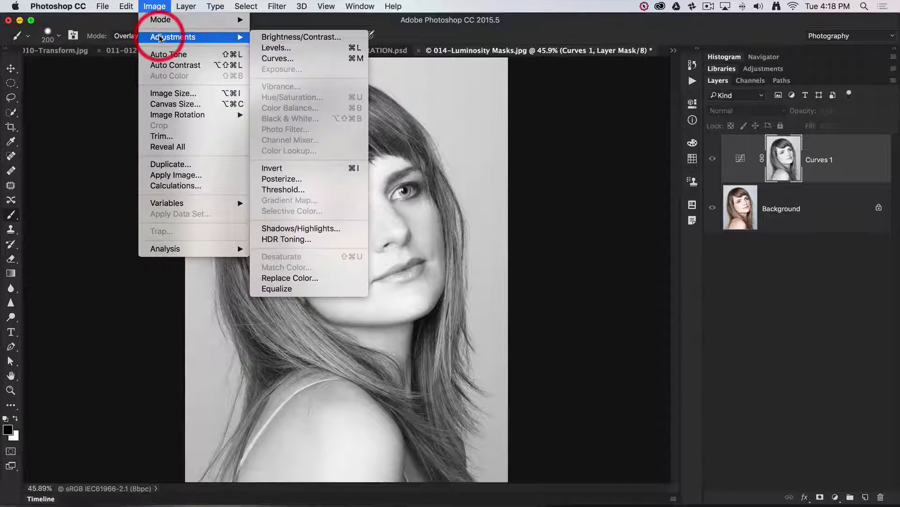
click(293, 49)
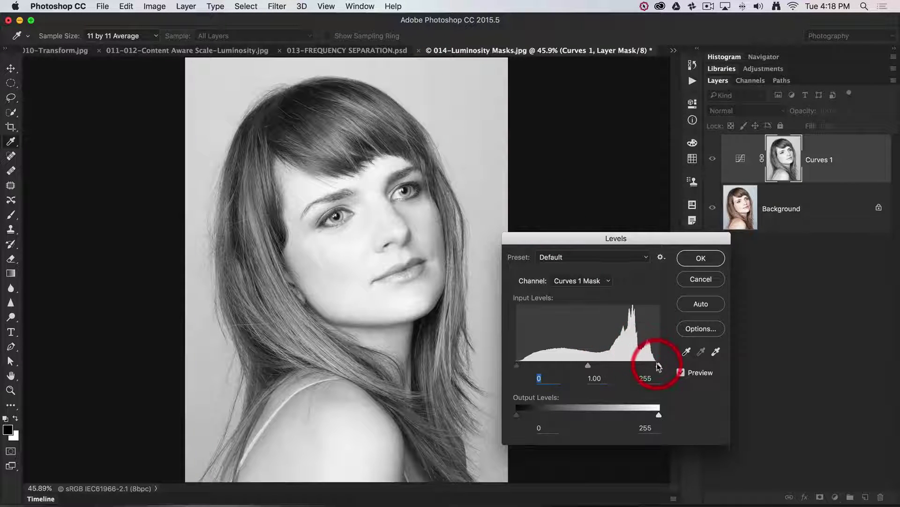
drag(659, 366, 637, 365)
click(639, 365)
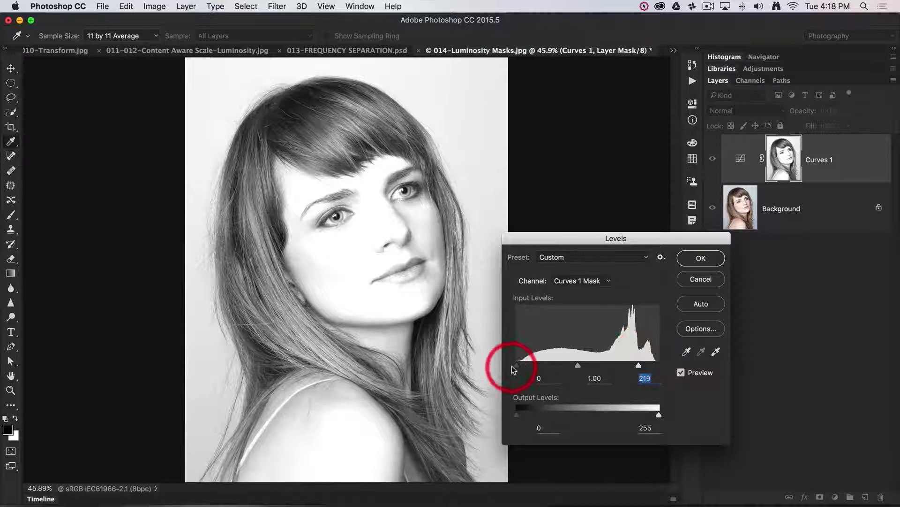
drag(517, 367, 550, 367)
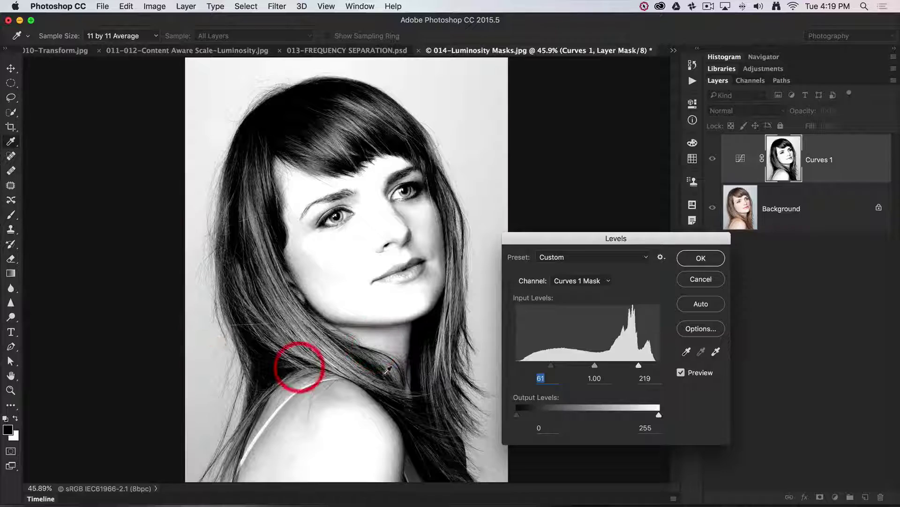
drag(639, 365, 635, 367)
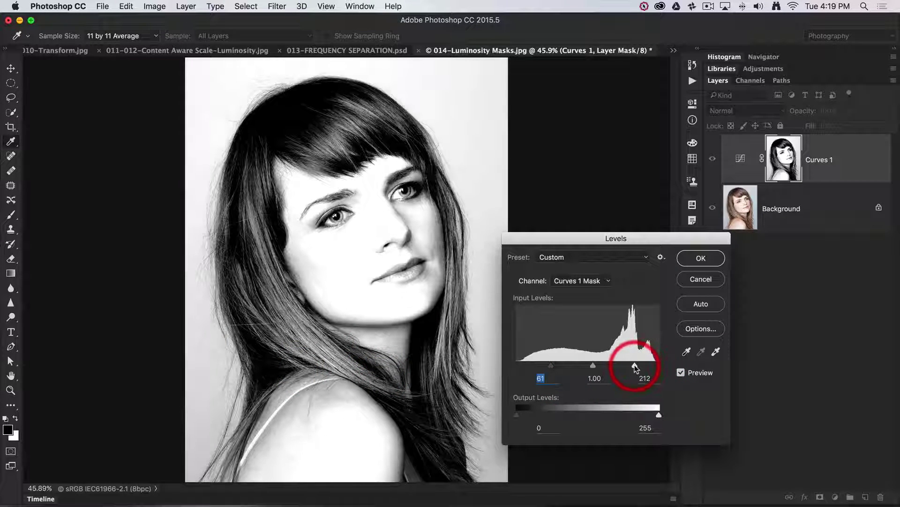
click(702, 258)
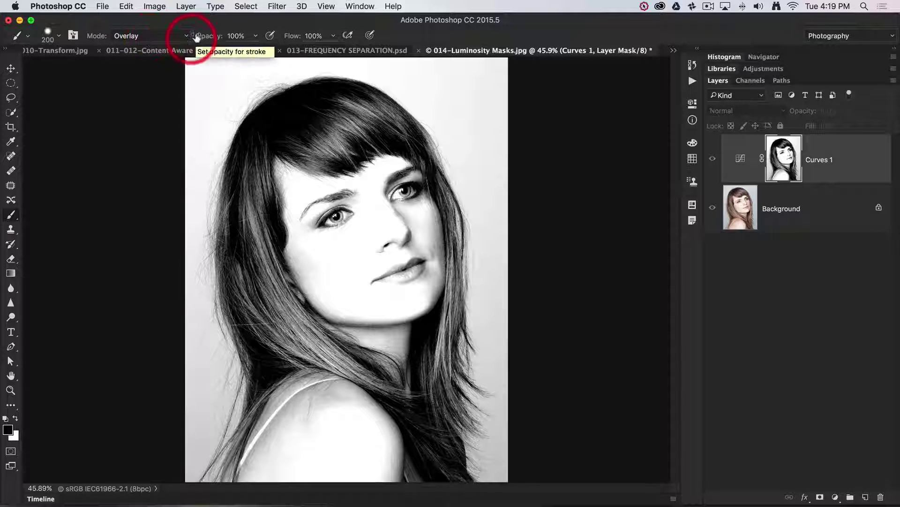
Step: At about 64% brush opacity, paint the hair and top-right background darker in the mask, resizing the brush between 500 and 250
mouse_move(197, 38)
mouse_down()
mouse_move(211, 36)
mouse_move(194, 37)
mouse_up()
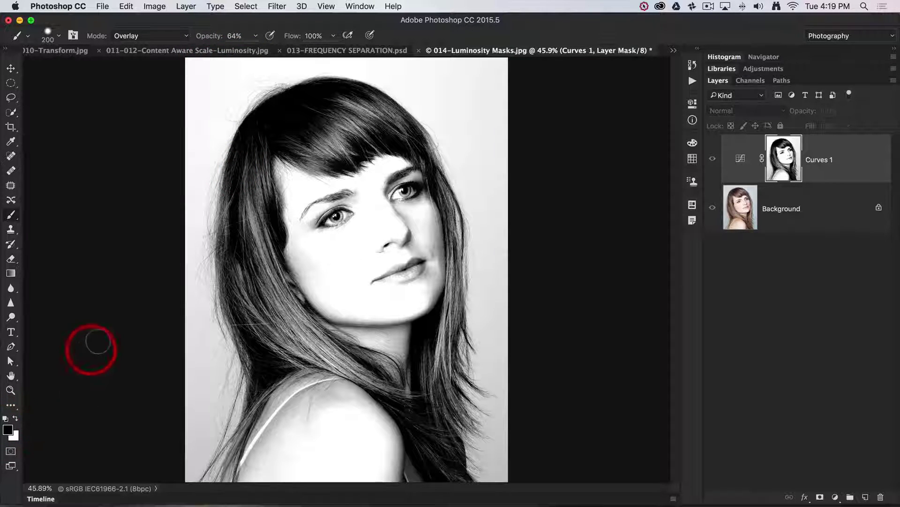
drag(190, 221, 225, 201)
mouse_move(500, 85)
mouse_down()
mouse_move(449, 77)
mouse_move(457, 96)
mouse_move(482, 89)
mouse_move(460, 79)
mouse_move(482, 93)
mouse_move(454, 88)
mouse_up()
key(bracketright)
key(bracketright)
key(bracketright)
key(bracketright)
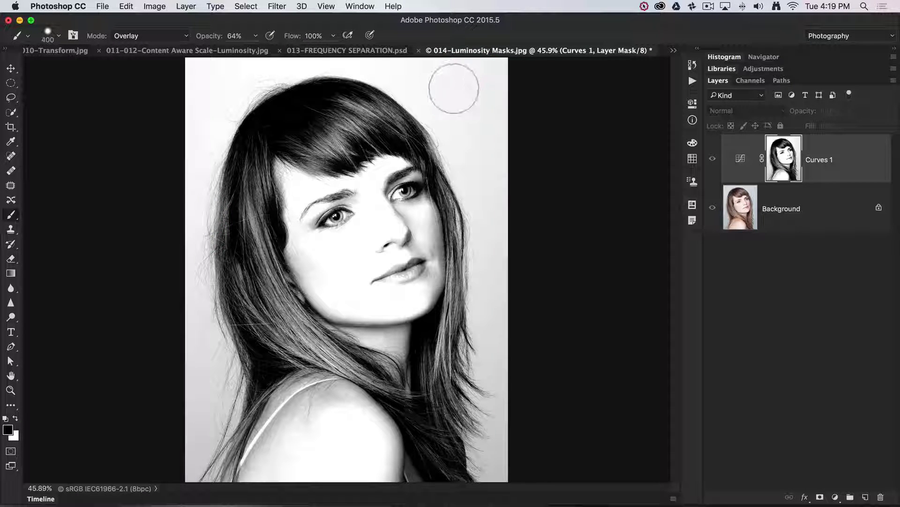
click(453, 88)
mouse_move(453, 88)
mouse_down()
mouse_move(493, 120)
mouse_move(462, 80)
mouse_move(670, 228)
mouse_up()
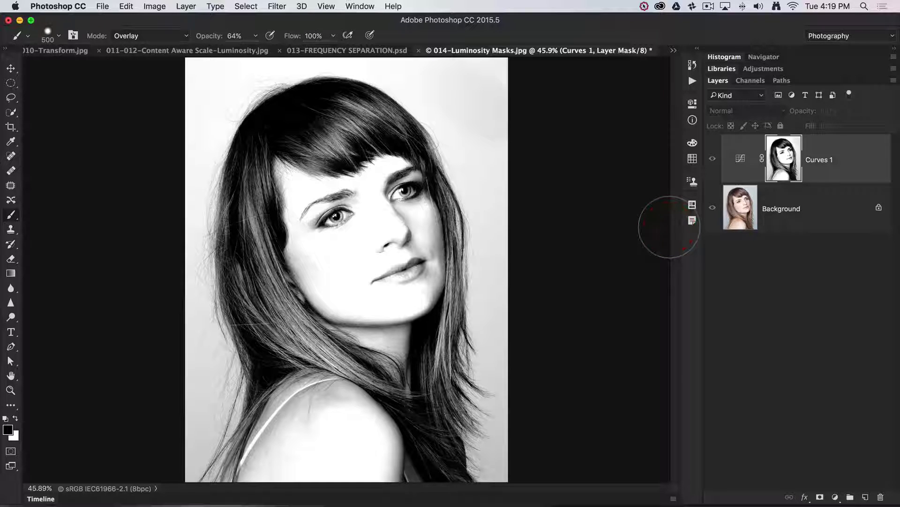
mouse_move(670, 227)
mouse_down()
mouse_move(462, 194)
mouse_move(390, 137)
mouse_move(388, 123)
mouse_move(365, 117)
mouse_move(314, 131)
mouse_move(381, 122)
mouse_move(329, 125)
mouse_move(270, 150)
mouse_move(240, 195)
mouse_move(242, 287)
mouse_move(275, 340)
mouse_move(267, 280)
mouse_move(291, 328)
mouse_move(337, 357)
mouse_move(273, 317)
mouse_move(261, 293)
mouse_move(395, 391)
mouse_move(426, 420)
mouse_move(431, 450)
mouse_move(450, 240)
mouse_move(415, 157)
mouse_move(364, 118)
mouse_move(318, 123)
mouse_move(324, 139)
mouse_move(316, 142)
mouse_move(381, 130)
mouse_move(301, 133)
mouse_move(357, 125)
mouse_move(350, 117)
mouse_move(253, 182)
mouse_move(263, 304)
mouse_move(309, 343)
mouse_move(286, 335)
mouse_move(355, 386)
mouse_move(338, 368)
mouse_move(346, 364)
mouse_move(315, 353)
mouse_move(392, 387)
mouse_move(281, 336)
mouse_move(271, 351)
mouse_move(396, 384)
mouse_move(435, 356)
mouse_move(441, 338)
mouse_move(433, 388)
mouse_move(463, 296)
mouse_move(393, 373)
mouse_move(408, 374)
mouse_move(424, 201)
mouse_move(427, 233)
mouse_up()
key(bracketleft)
key(bracketleft)
key(bracketleft)
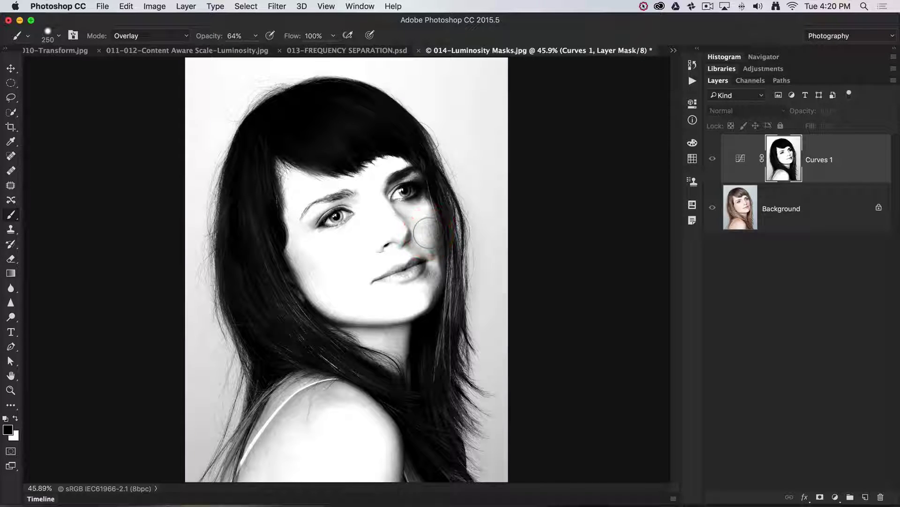
Step: Paint white over the cheek, jaw and mouth shadows in the mask, then paint the lips black
click(8, 428)
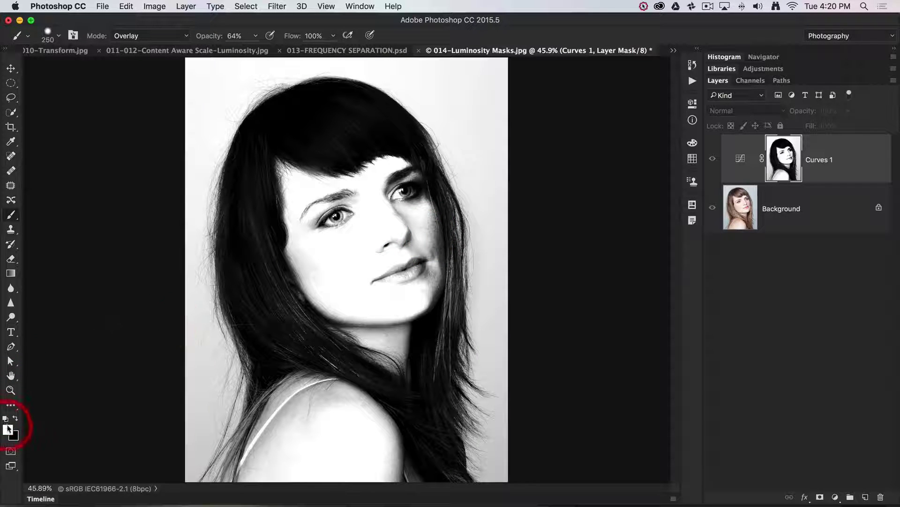
mouse_move(359, 300)
mouse_down()
mouse_move(375, 268)
mouse_move(415, 244)
mouse_move(421, 221)
mouse_move(425, 232)
mouse_move(426, 216)
mouse_move(427, 240)
mouse_up()
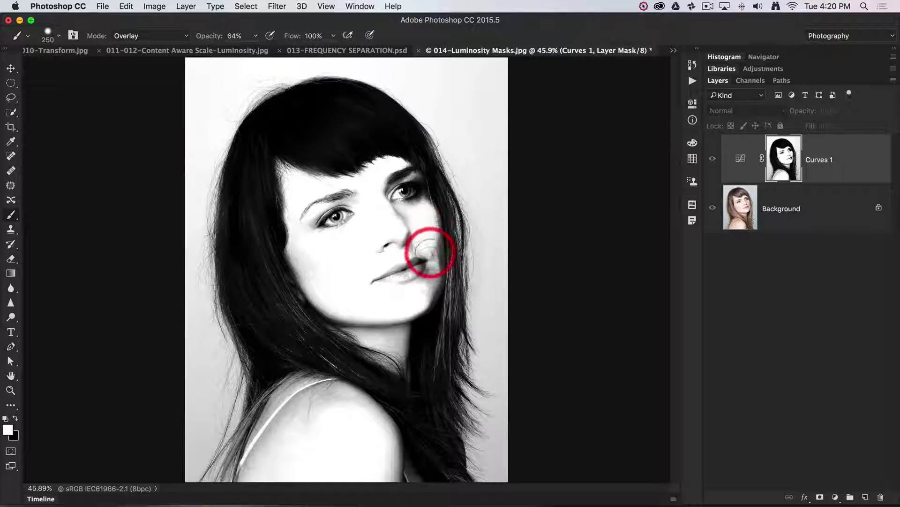
mouse_move(425, 289)
mouse_down()
mouse_move(431, 233)
mouse_move(418, 301)
mouse_move(441, 256)
mouse_up()
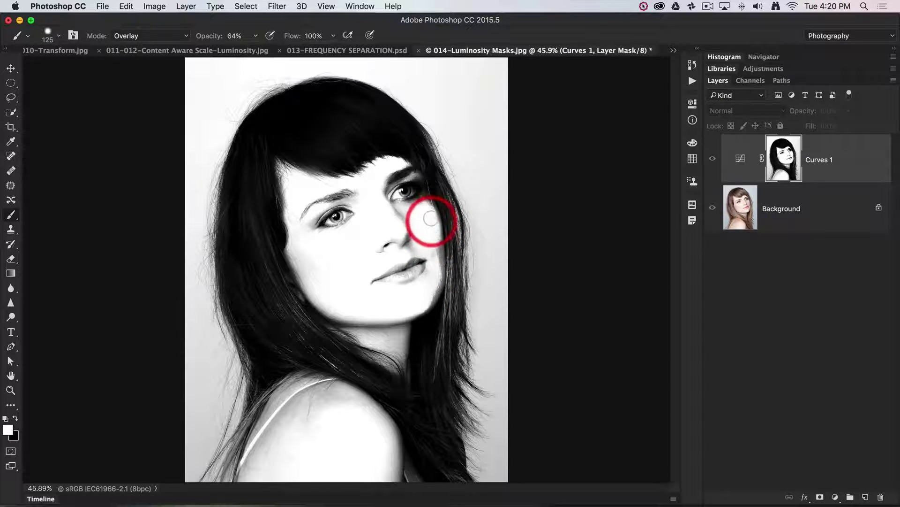
mouse_move(434, 245)
mouse_down()
mouse_move(425, 304)
mouse_move(437, 272)
mouse_move(433, 239)
mouse_move(433, 284)
mouse_move(424, 300)
mouse_move(436, 282)
mouse_move(369, 274)
mouse_move(422, 307)
mouse_move(466, 254)
mouse_move(452, 223)
mouse_move(390, 207)
mouse_move(399, 221)
mouse_move(385, 214)
mouse_move(416, 211)
mouse_move(324, 241)
mouse_move(405, 274)
mouse_move(434, 264)
mouse_move(391, 277)
mouse_move(416, 266)
mouse_move(397, 274)
mouse_move(414, 274)
mouse_move(382, 263)
mouse_move(629, 275)
mouse_move(477, 287)
mouse_move(451, 283)
mouse_move(623, 245)
mouse_up()
key(x)
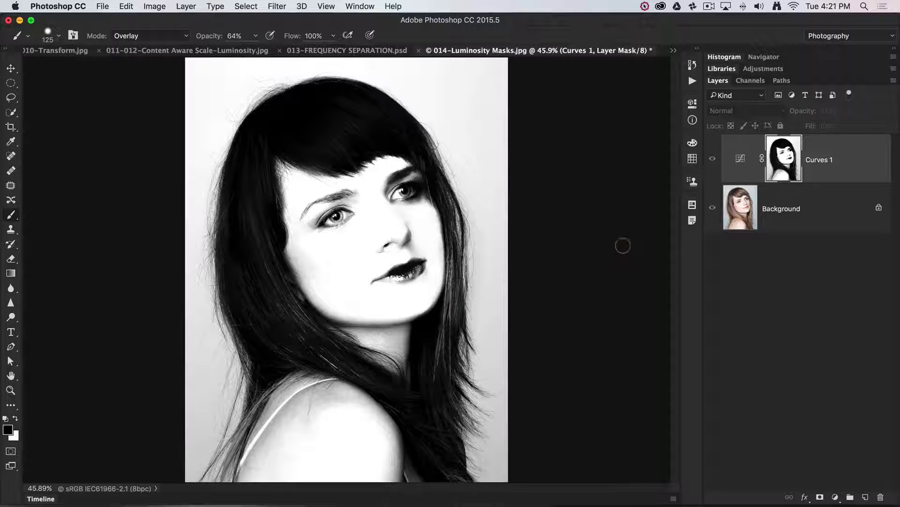
click(740, 160)
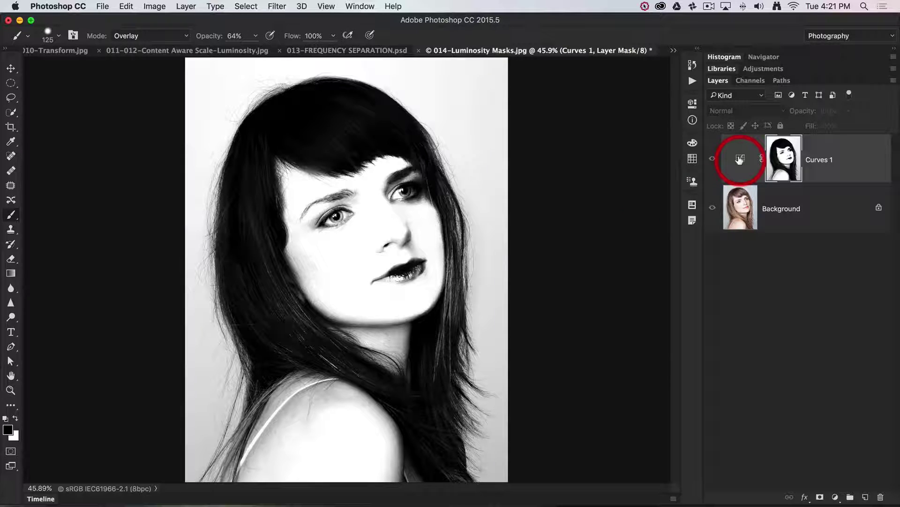
Step: Select the Curves 1 adjustment and toggle its visibility off and on to compare
click(740, 159)
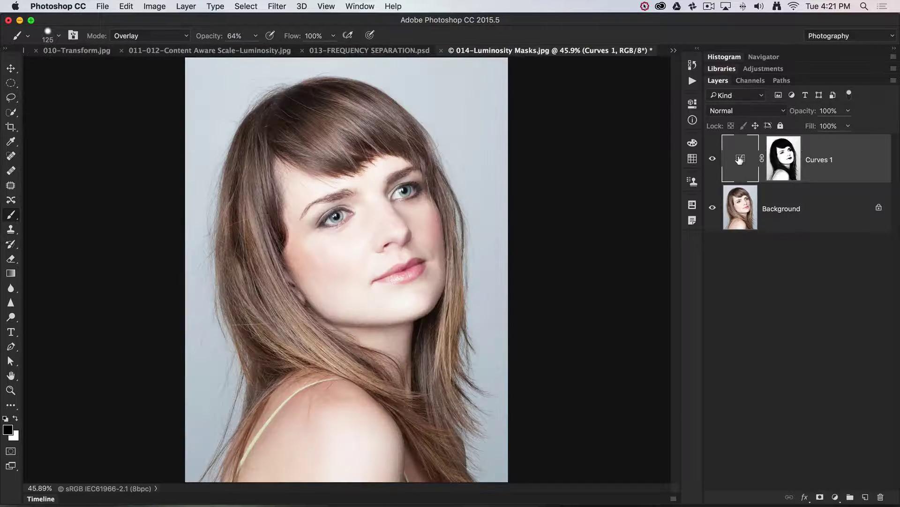
drag(784, 159, 711, 159)
click(711, 159)
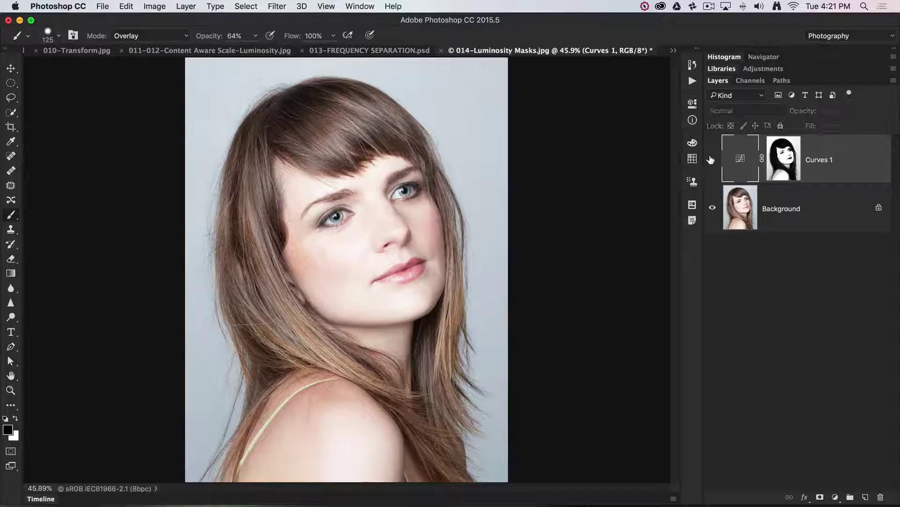
click(711, 160)
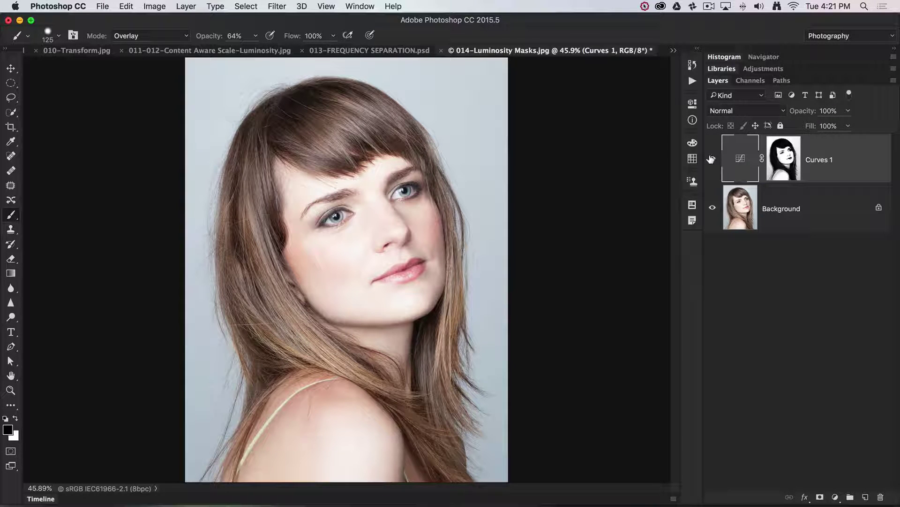
Step: Add a midpoint on the RGB curve and raise it from 128 to Output 194
click(740, 157)
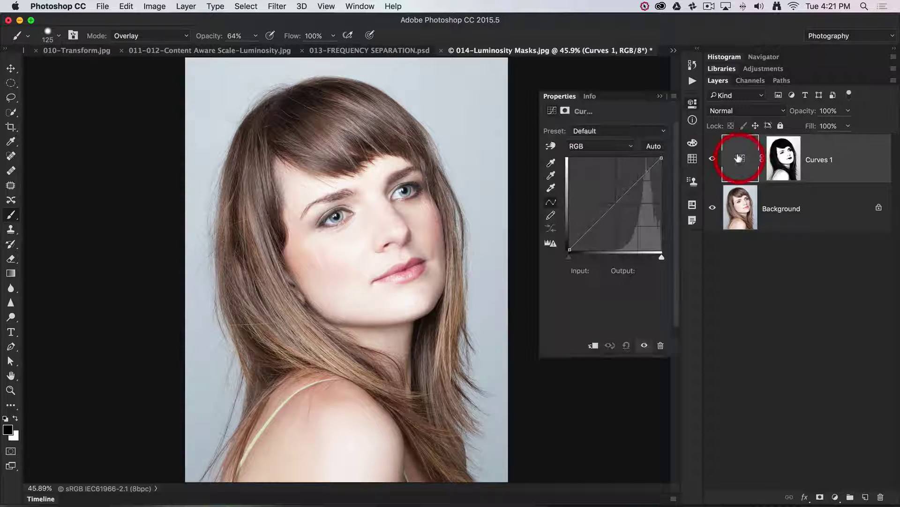
drag(641, 199, 616, 201)
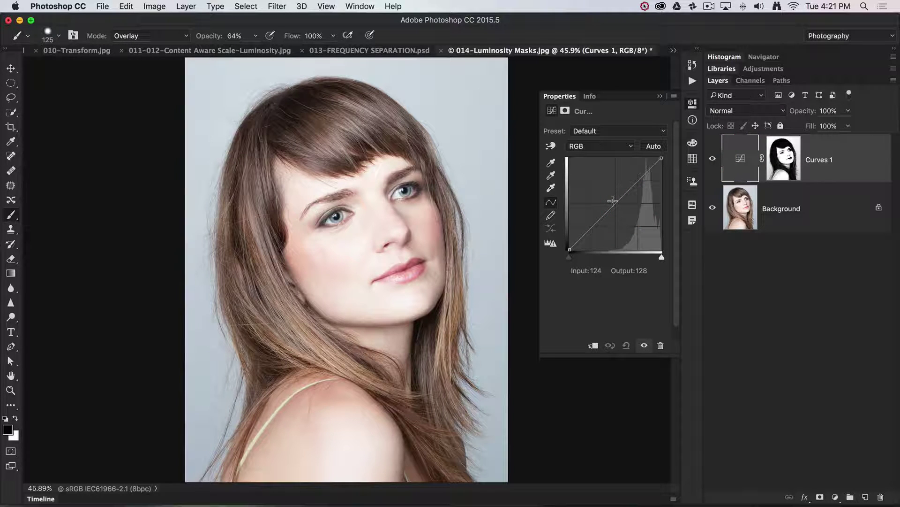
drag(613, 200, 614, 187)
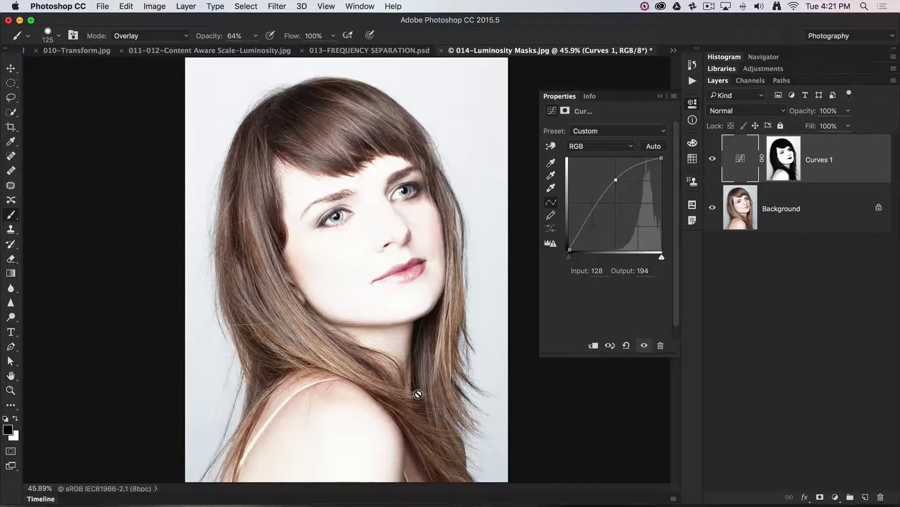
click(793, 162)
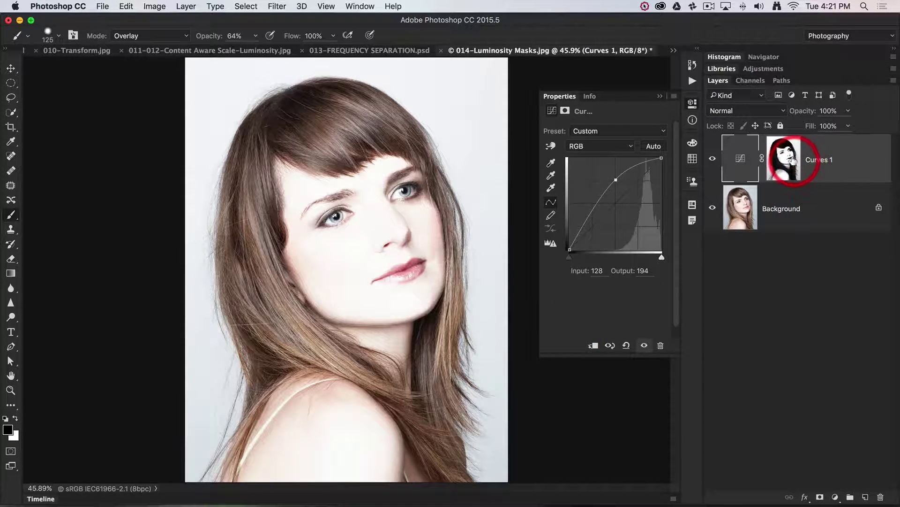
shift+click(787, 160)
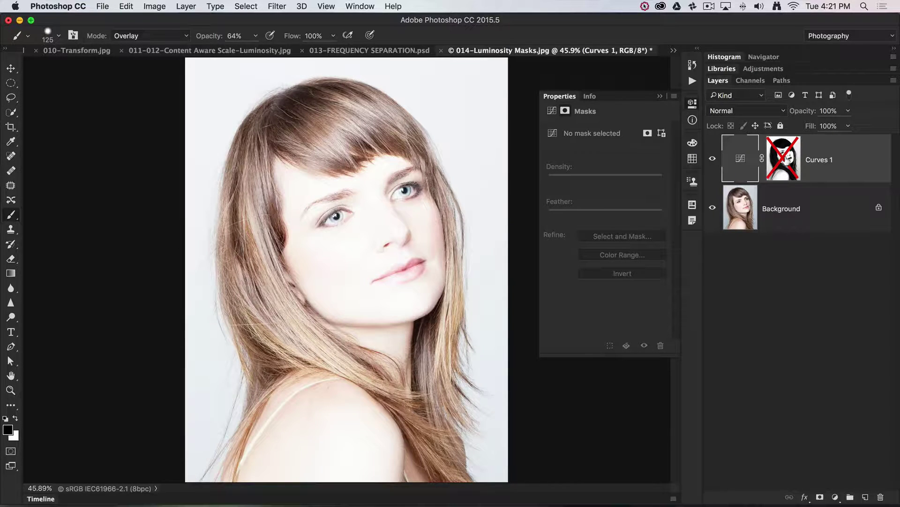
click(712, 159)
click(712, 159)
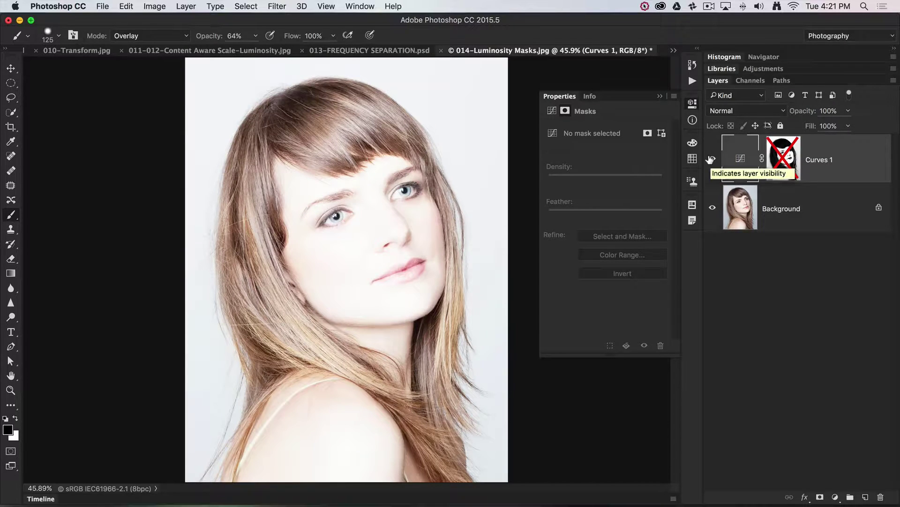
shift+click(784, 157)
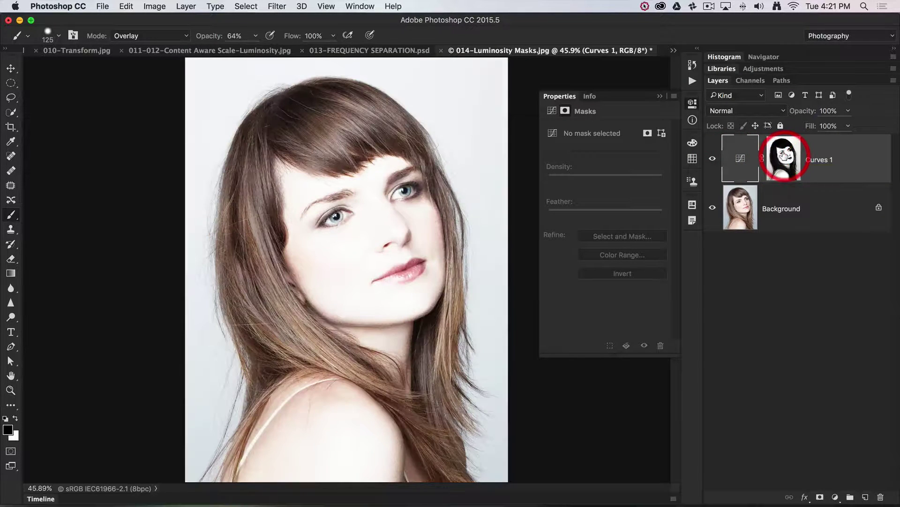